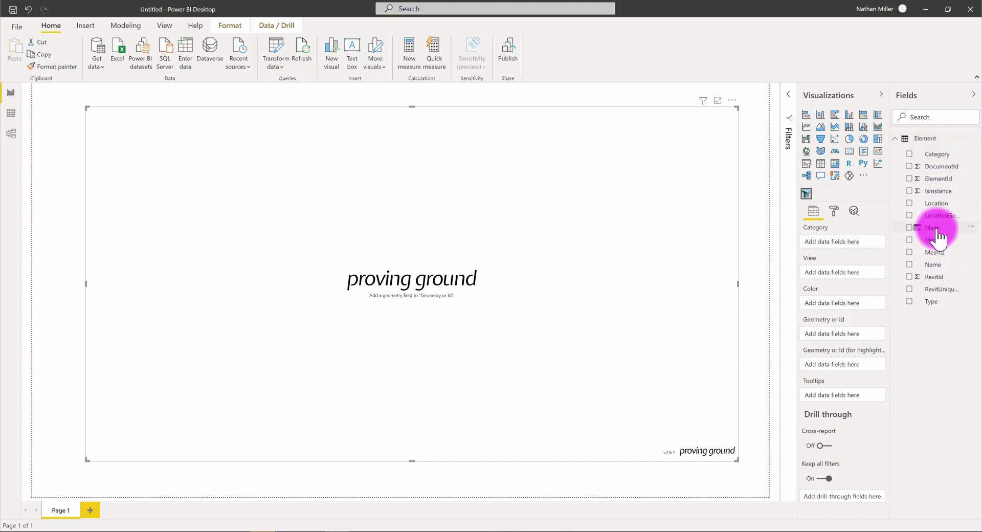
- Assign the Mesh field to the visual's Geometry or Id and the Category field to its View
drag(937, 230, 849, 334)
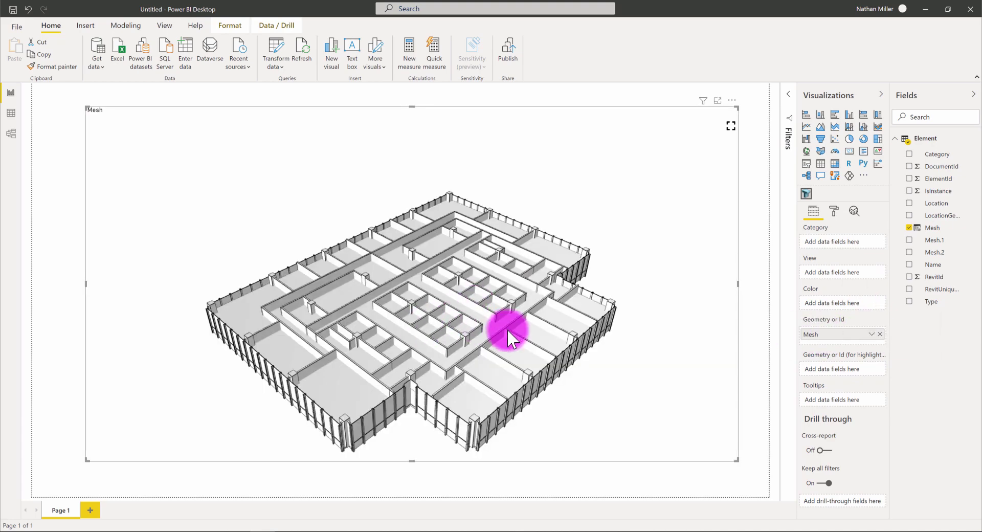
drag(507, 330, 470, 182)
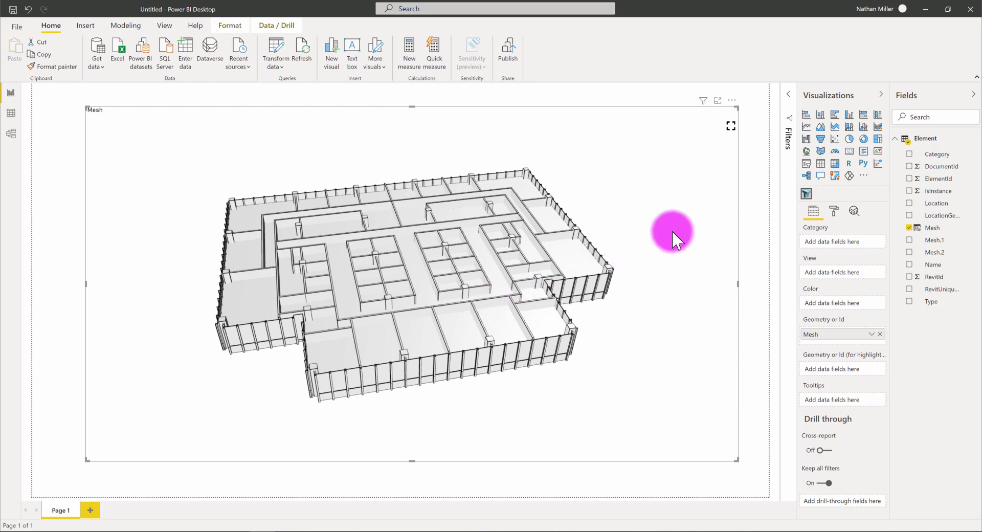
drag(528, 266, 430, 277)
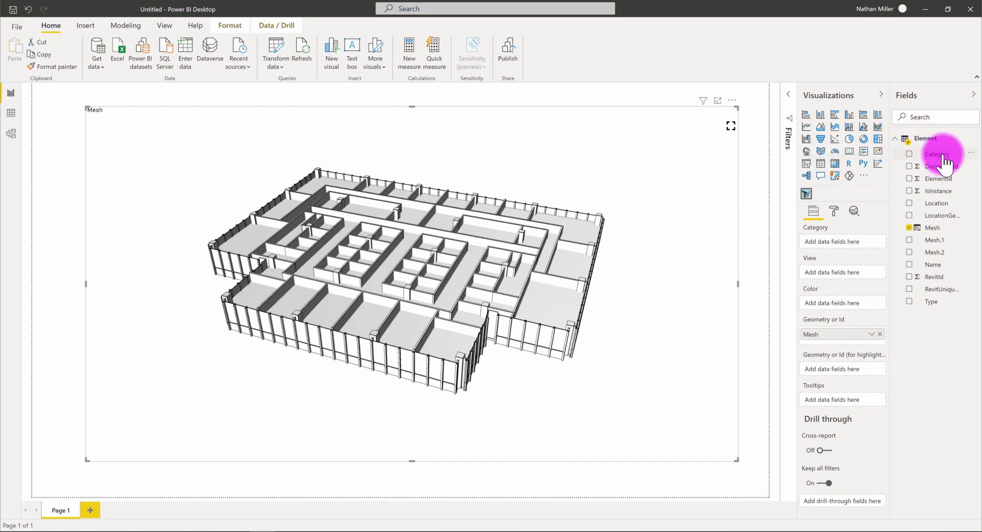
drag(945, 160, 856, 272)
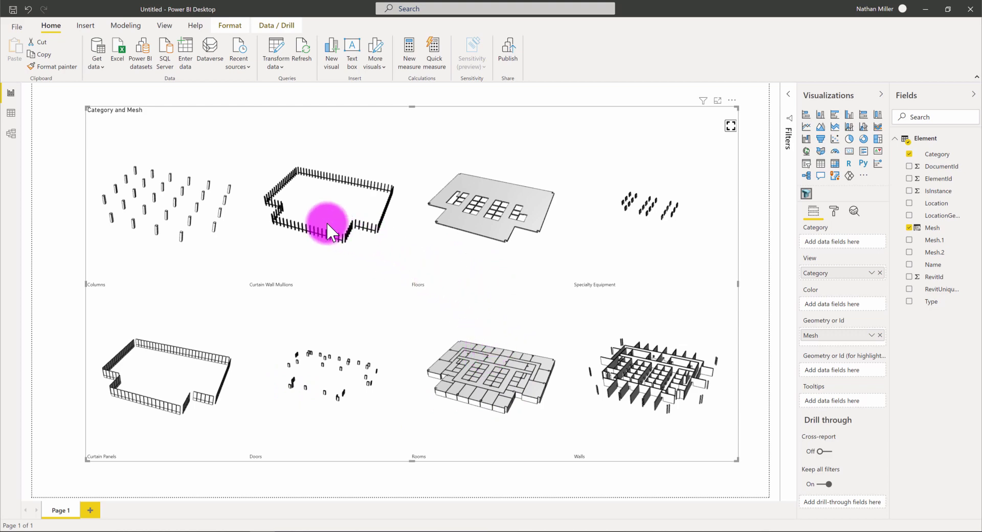
mouse_move(316, 220)
mouse_down()
mouse_move(339, 207)
mouse_move(341, 193)
mouse_move(336, 213)
mouse_move(305, 222)
mouse_up()
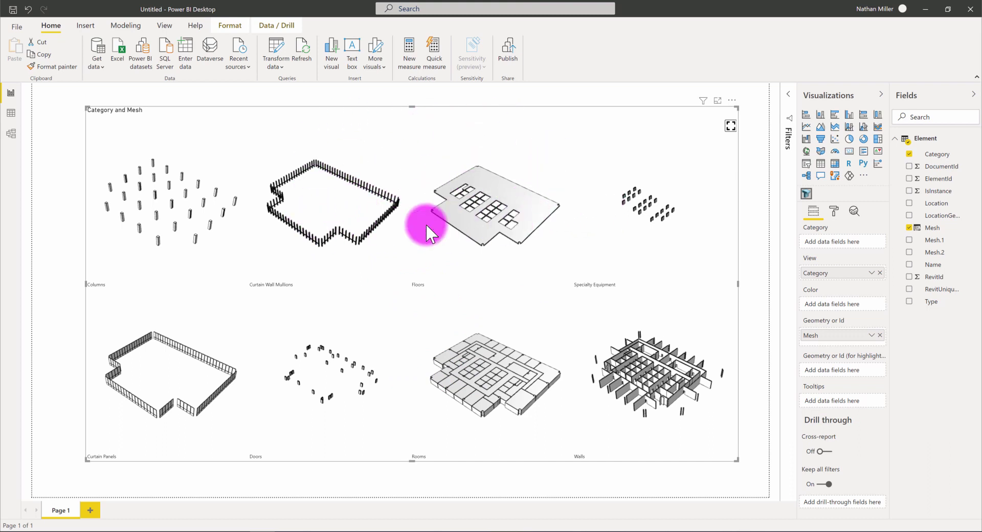
- Set the visual's views per page to 3, fit the models in view and browse through the pages of category views
click(833, 211)
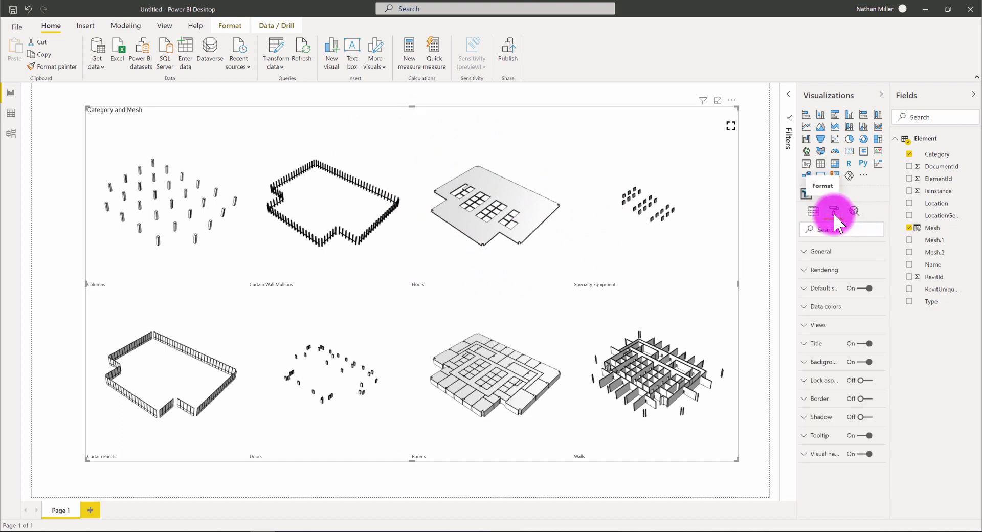
click(806, 325)
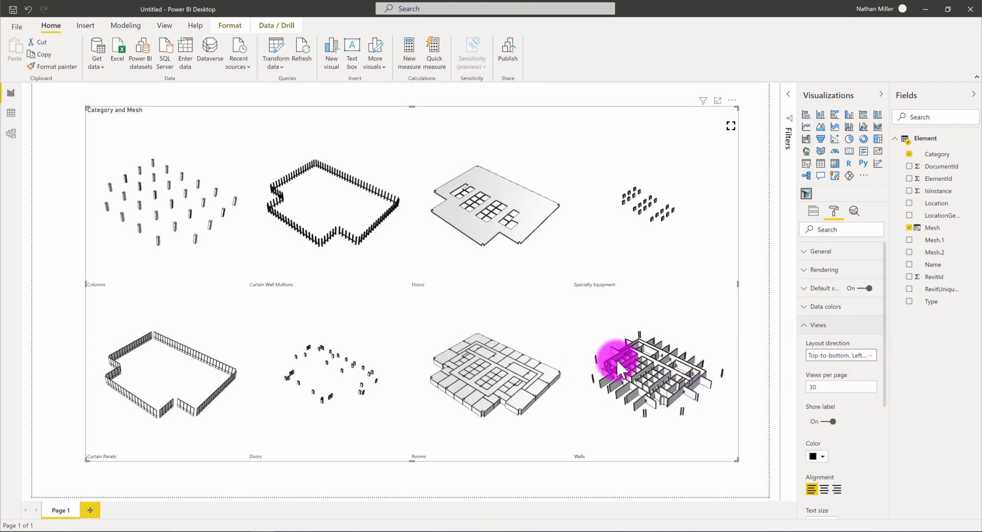
click(824, 390)
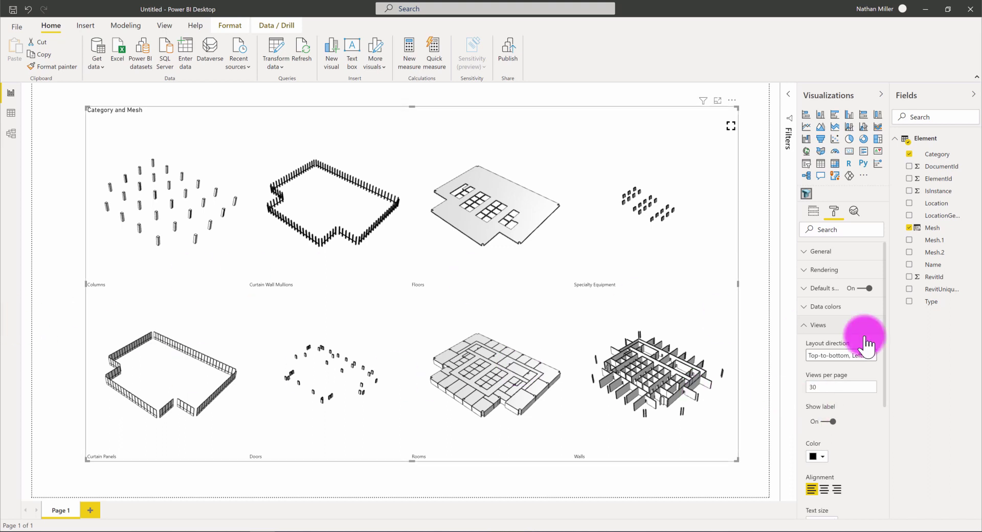
drag(818, 388, 805, 387)
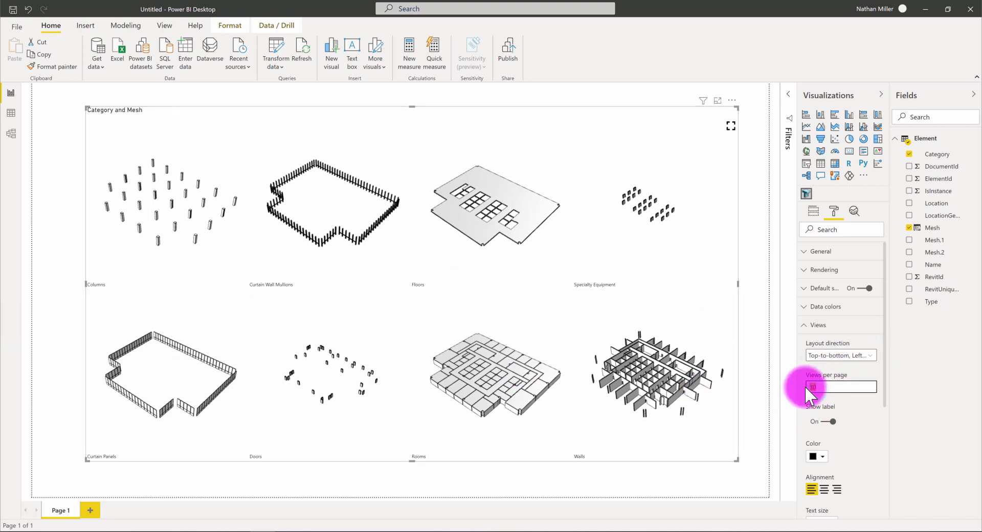
key(Return)
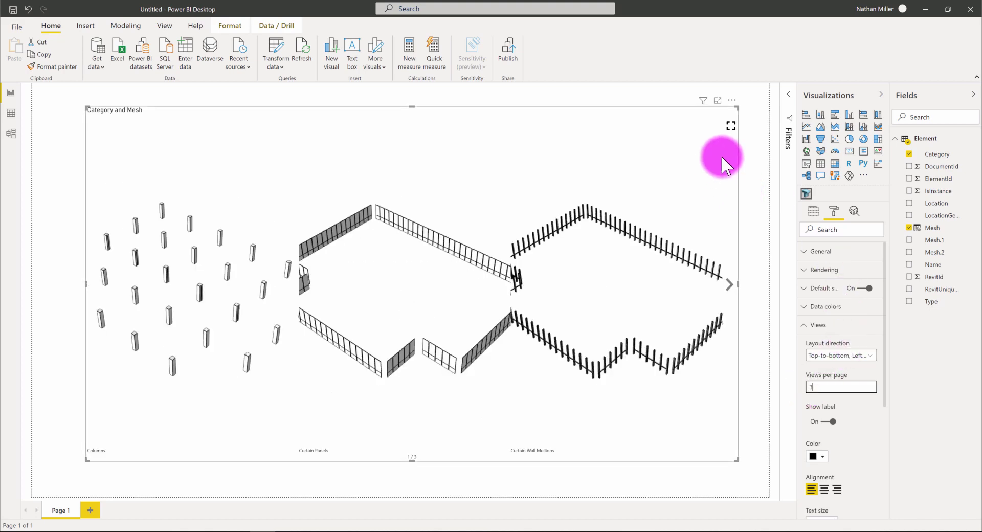
click(730, 126)
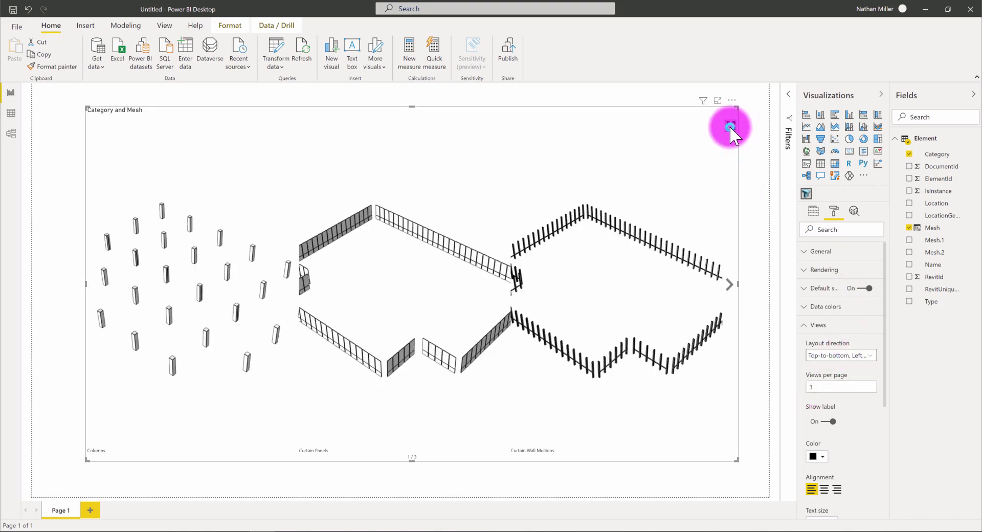
click(730, 286)
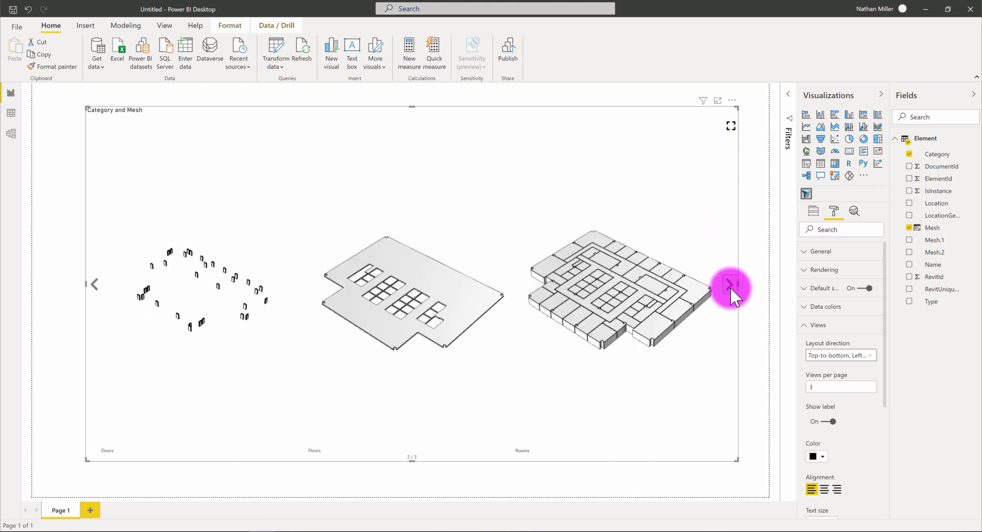
click(729, 285)
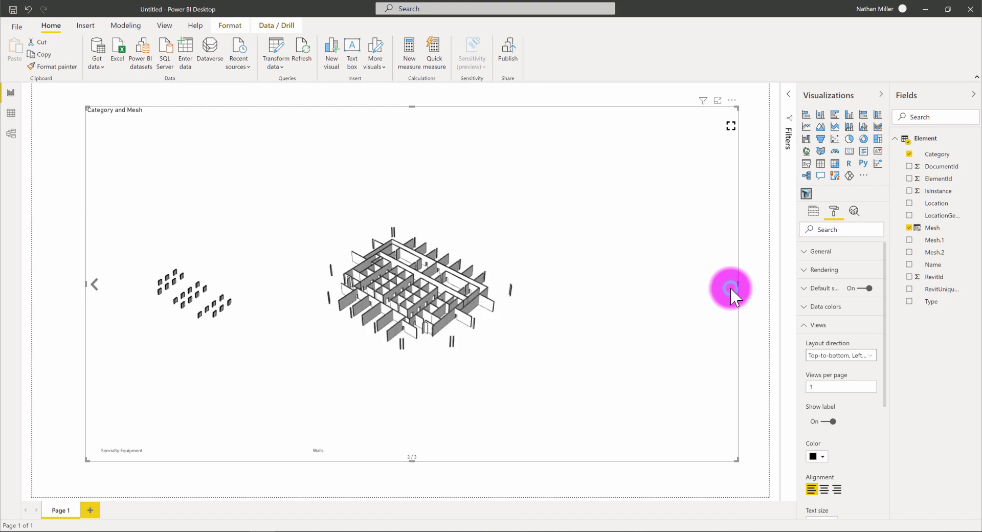
click(94, 285)
click(96, 285)
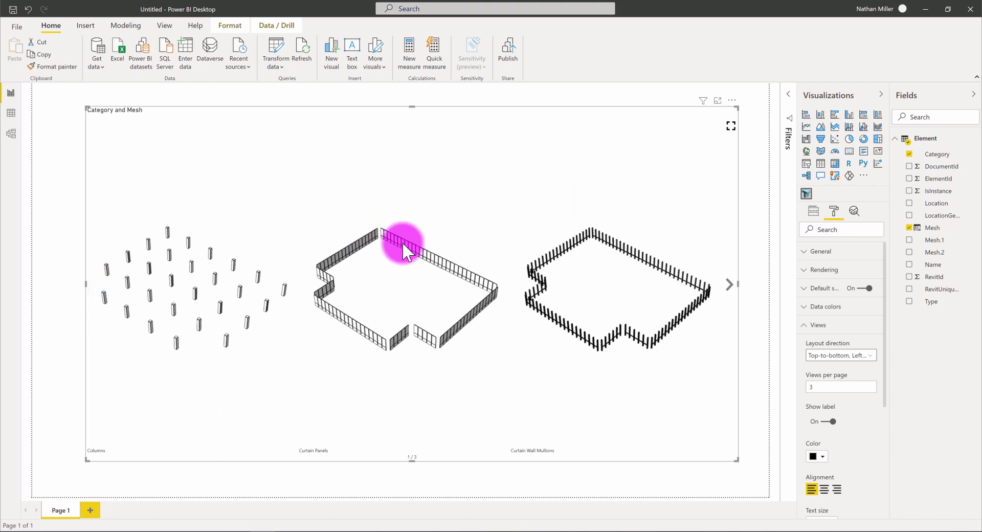
- Set the visual's views per page to 1
double_click(813, 386)
text(1)
key(Return)
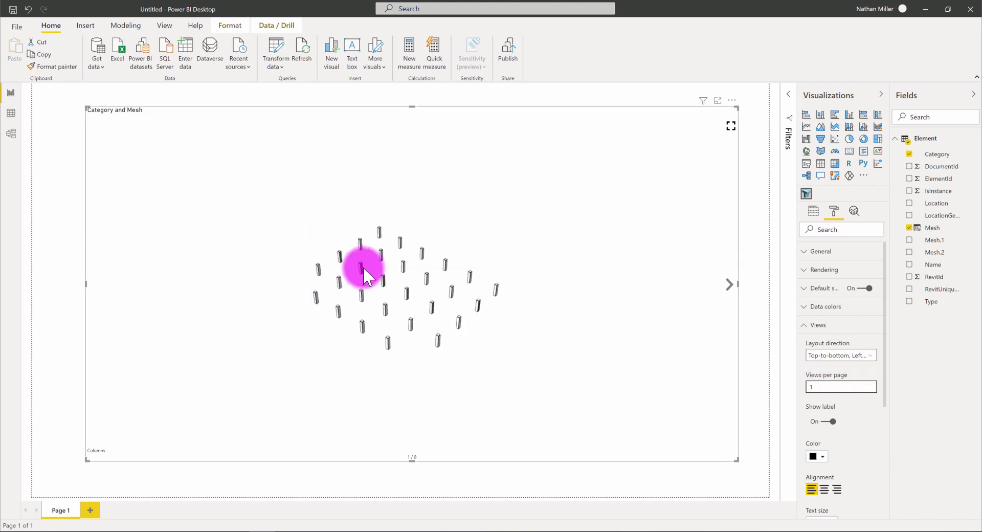
scroll(428, 281, up, 3)
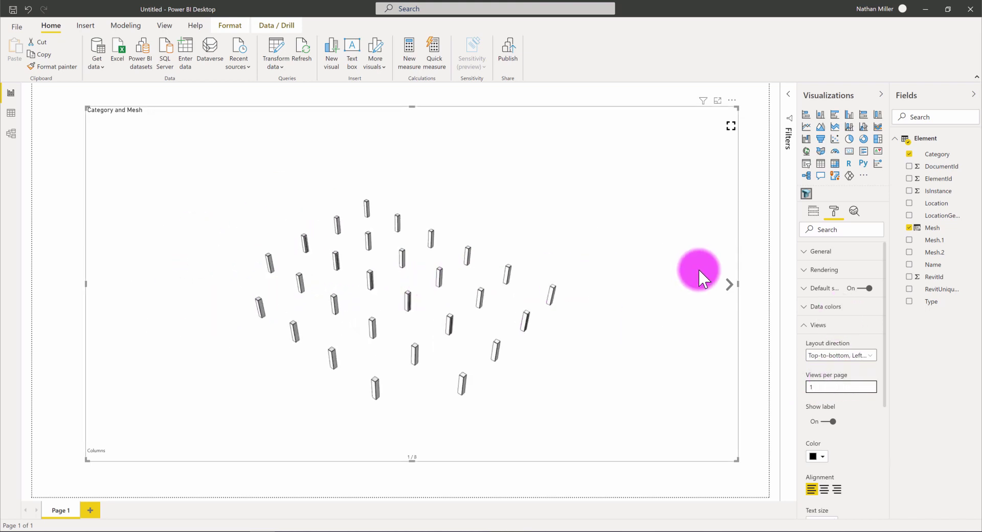
- Browse the single-category views forward to Specialty Equipment and back to Columns to examine each category's geometry
click(726, 281)
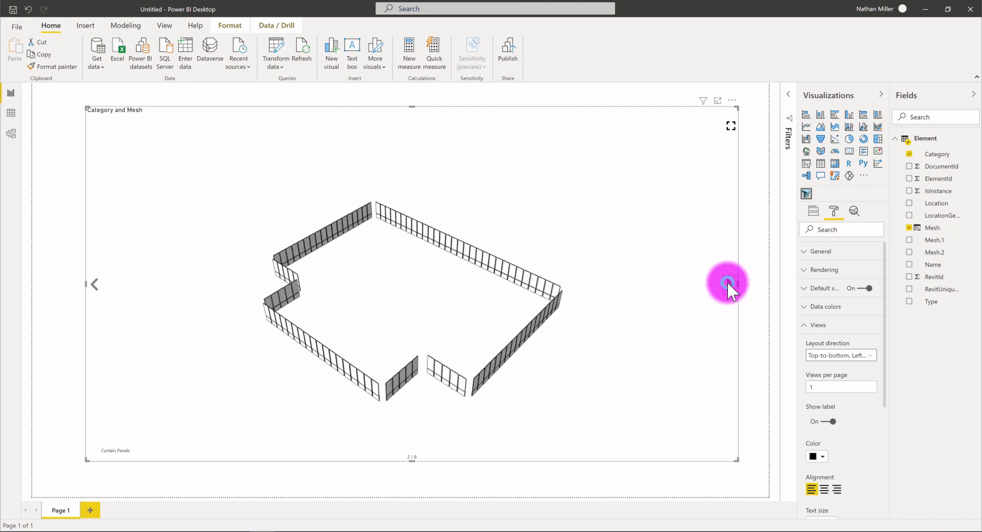
click(728, 283)
click(728, 283)
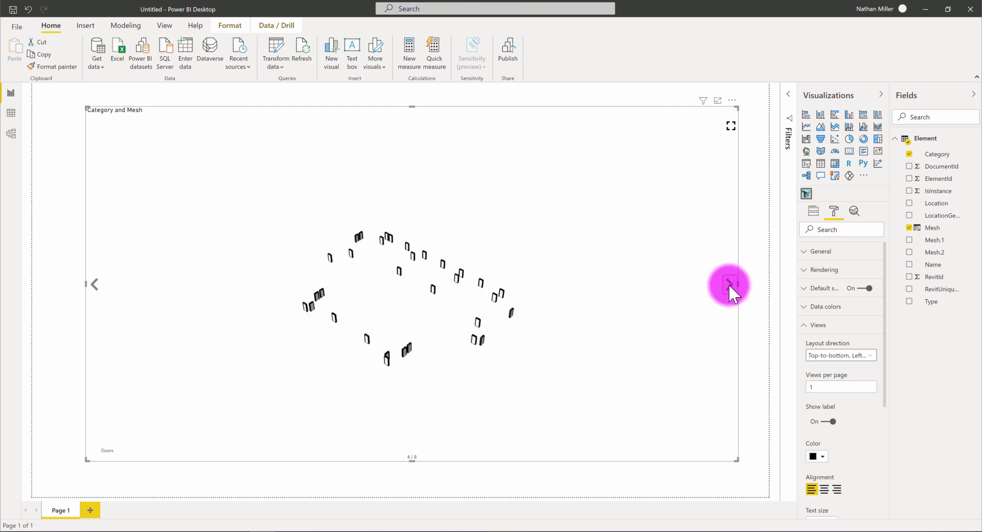
click(728, 283)
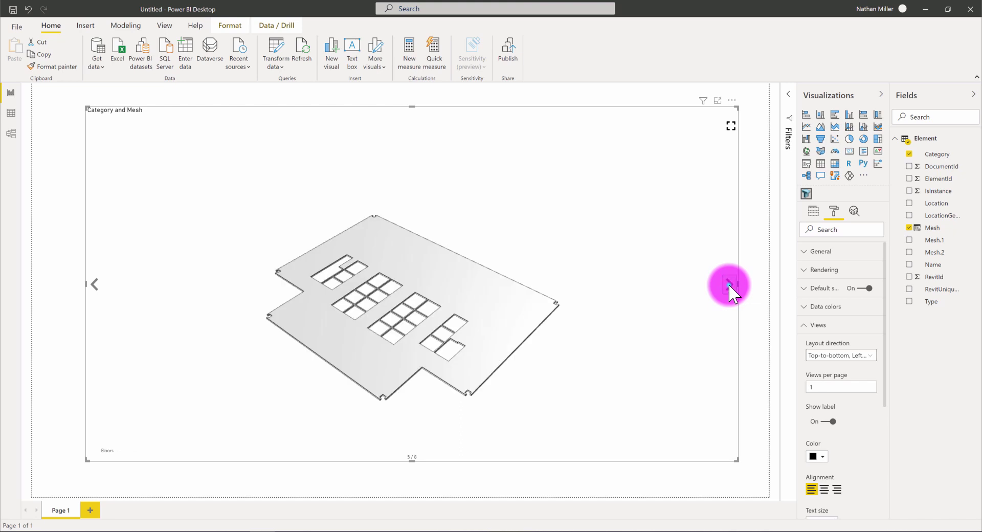
click(728, 284)
click(728, 283)
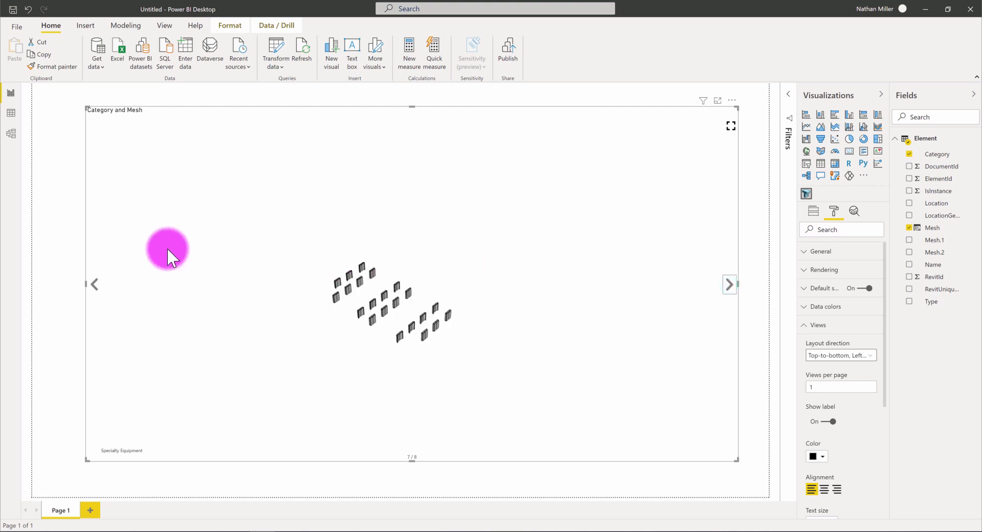
click(94, 286)
click(94, 286)
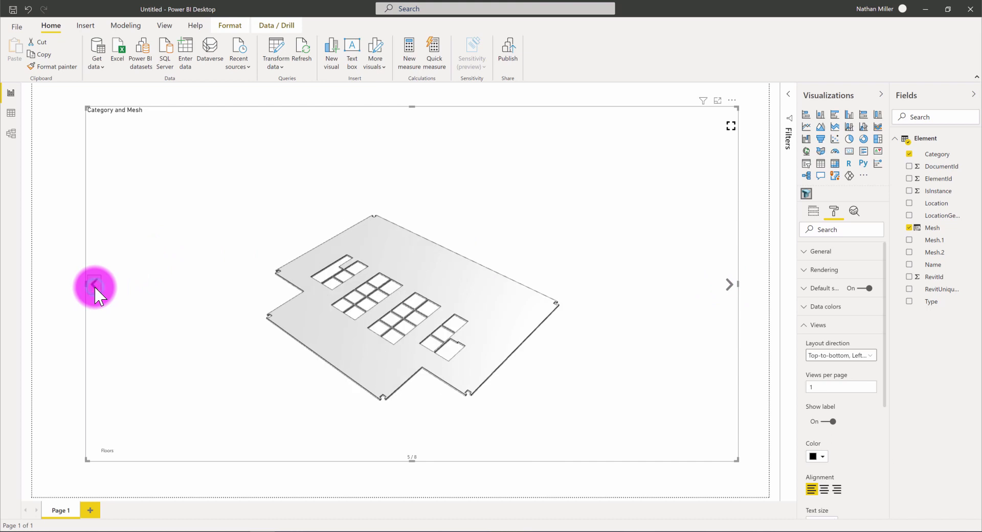
click(94, 285)
click(94, 285)
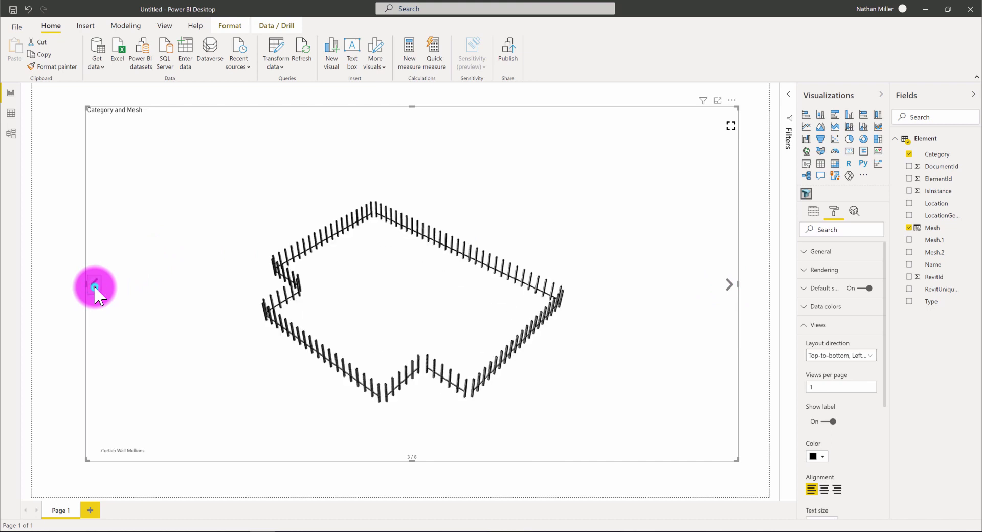
click(94, 285)
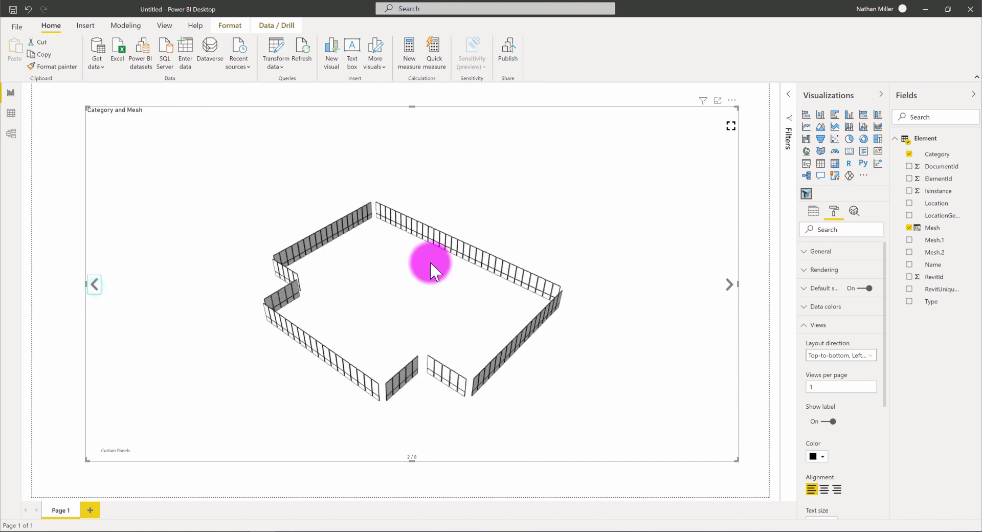
click(94, 286)
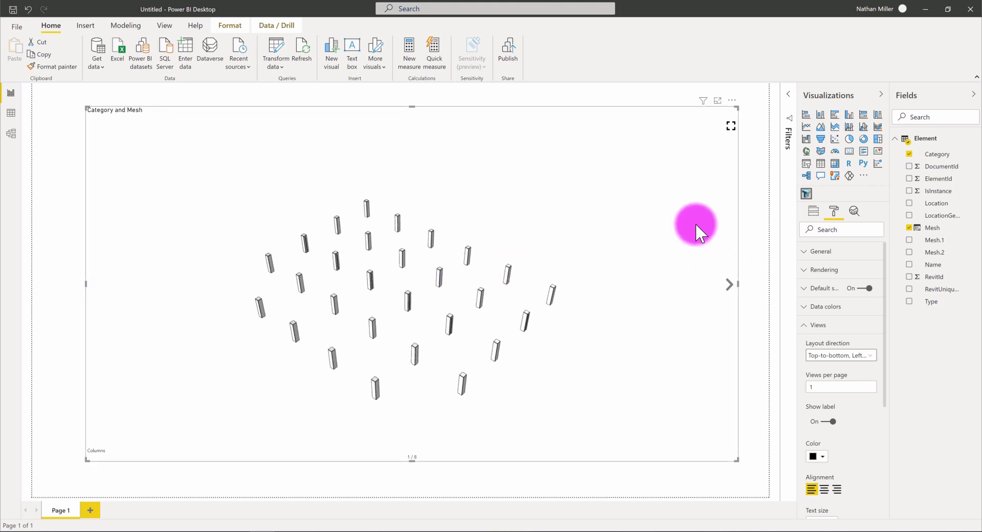
- Set the visual's views per page to 10
click(813, 211)
drag(800, 279, 879, 261)
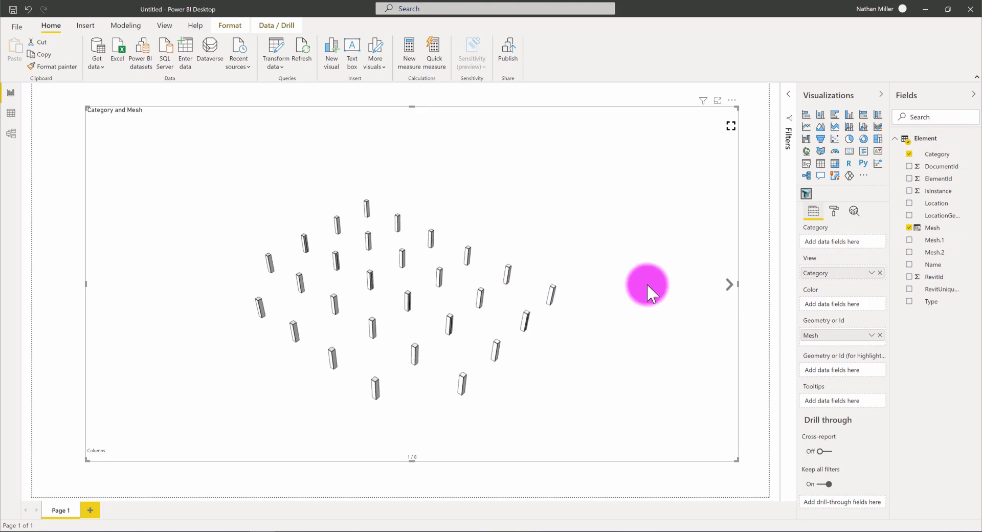
click(835, 212)
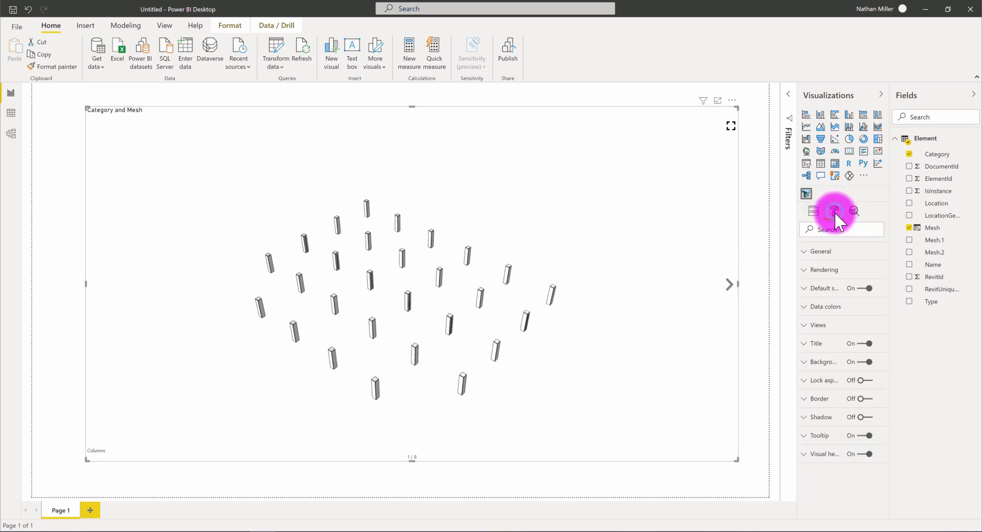
click(818, 327)
click(819, 387)
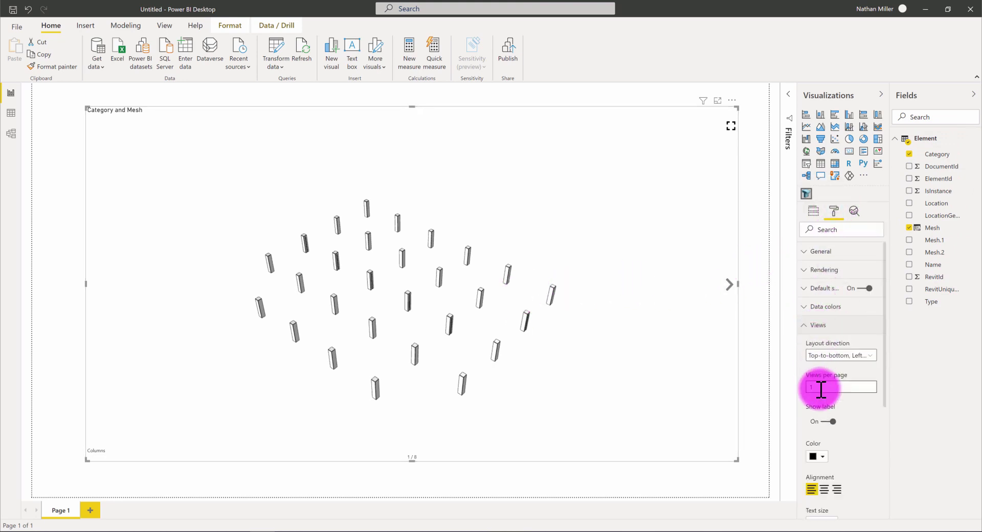
text(10)
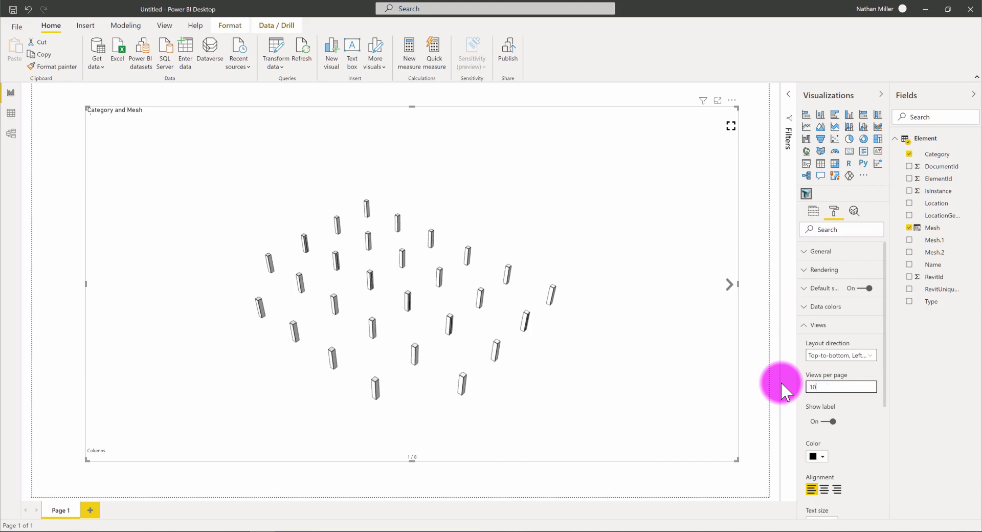